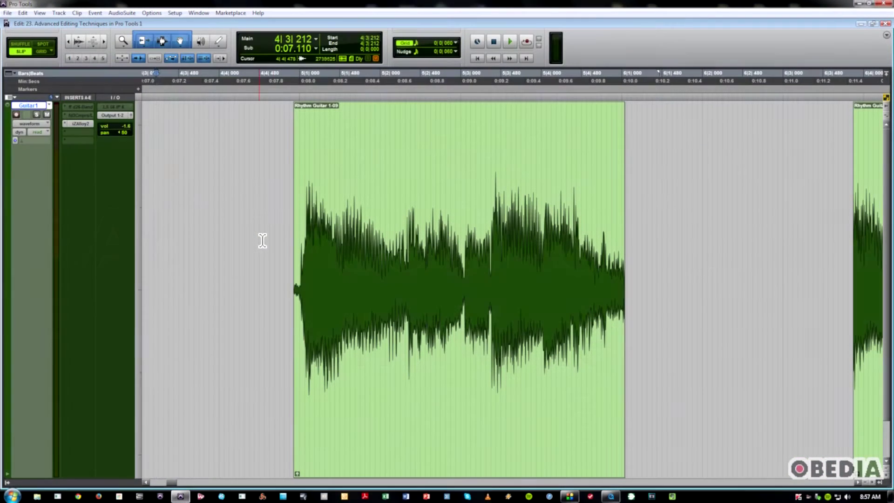
Place the edit insertion point at 4|4|478, just left of the Rhythm Guitar 1-09 clip
{"action": "left_click", "coordinate": [259, 241]}
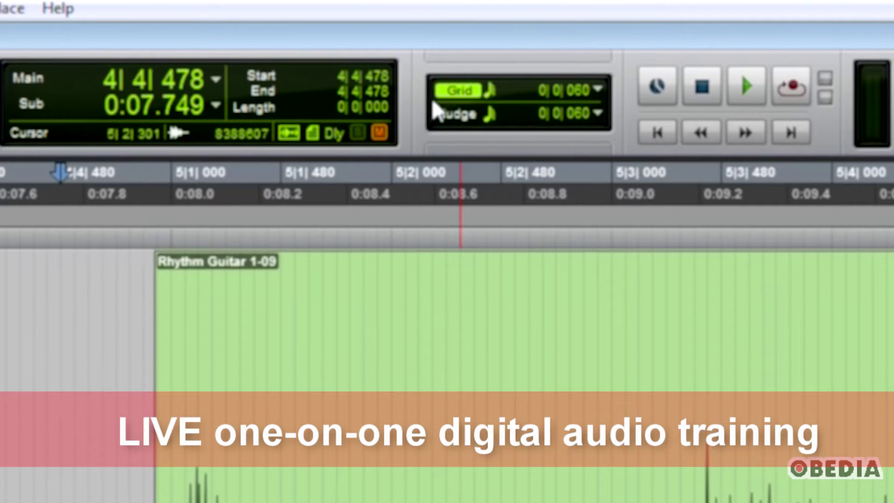
Toggle Grid mode off and on twice, leaving Grid mode on
{"action": "left_click", "coordinate": [452, 92]}
{"action": "left_click", "coordinate": [454, 92]}
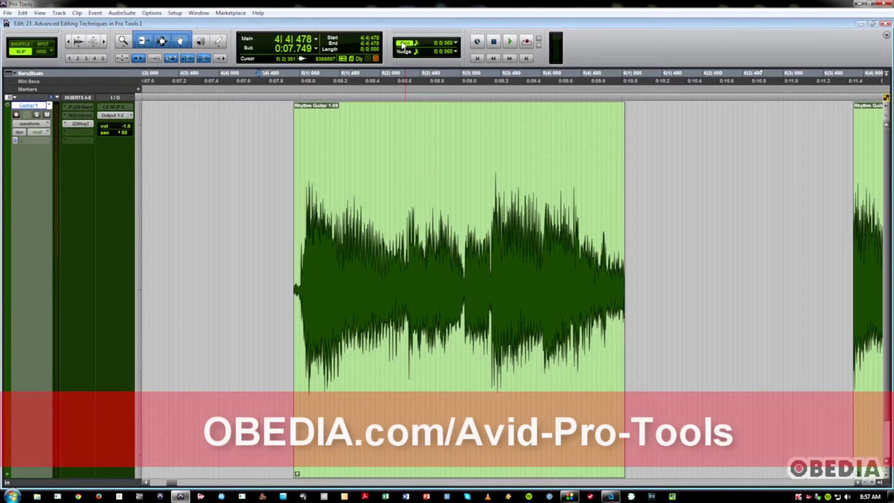
{"action": "left_click", "coordinate": [455, 91]}
{"action": "left_click", "coordinate": [454, 91]}
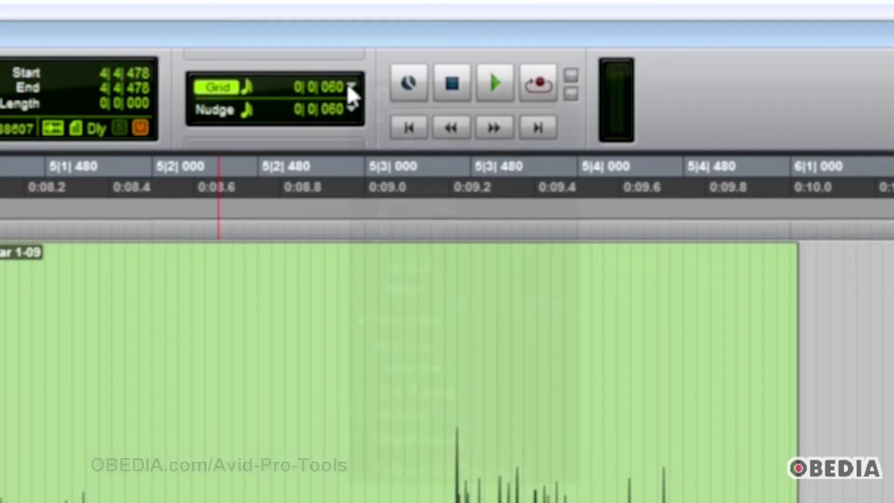
Switch the grid value display to Min:Secs, then back to Bars|Beats at 0|0|060
{"action": "left_click", "coordinate": [349, 86]}
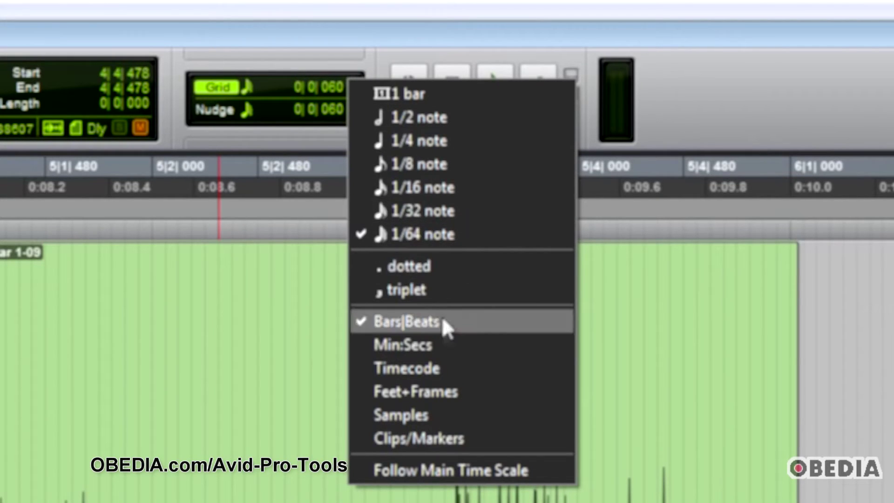
{"action": "left_click", "coordinate": [442, 345]}
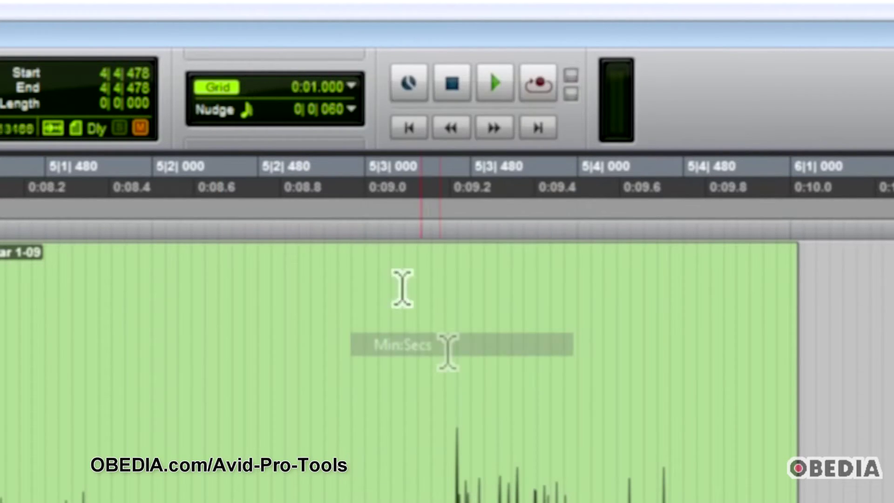
{"action": "left_click", "coordinate": [350, 87]}
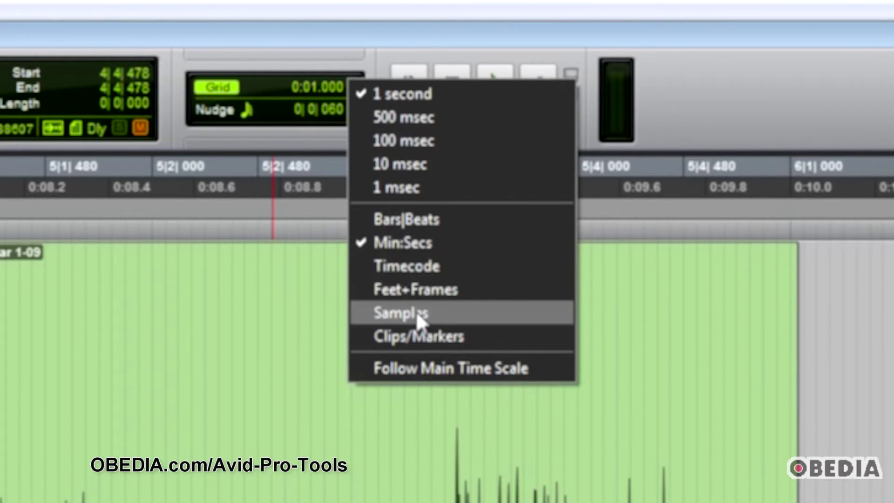
{"action": "left_click", "coordinate": [419, 219]}
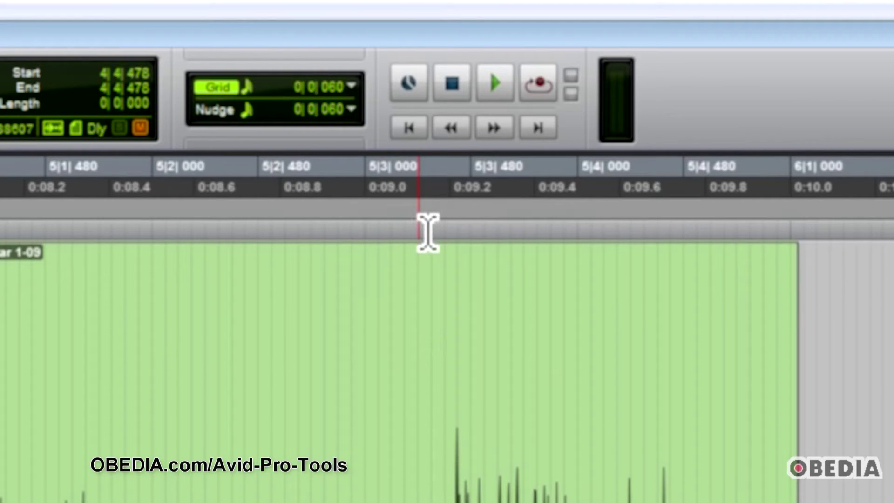
{"action": "left_click", "coordinate": [352, 85]}
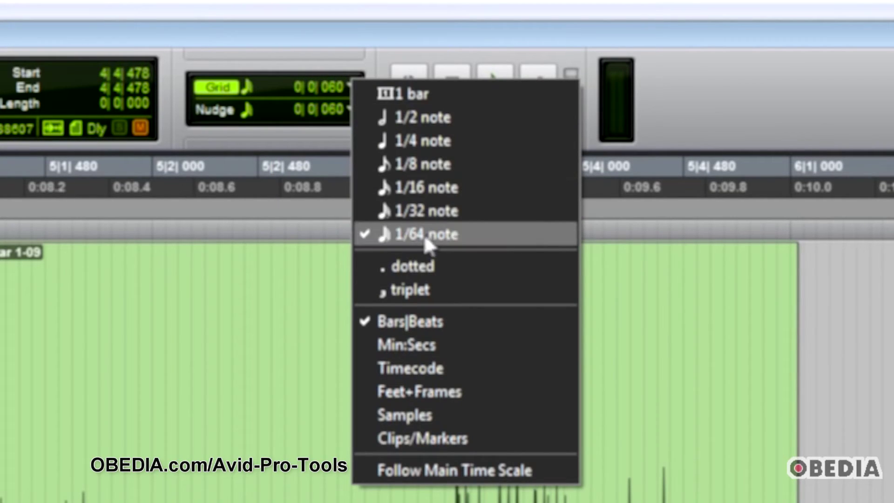
{"action": "left_click", "coordinate": [325, 137]}
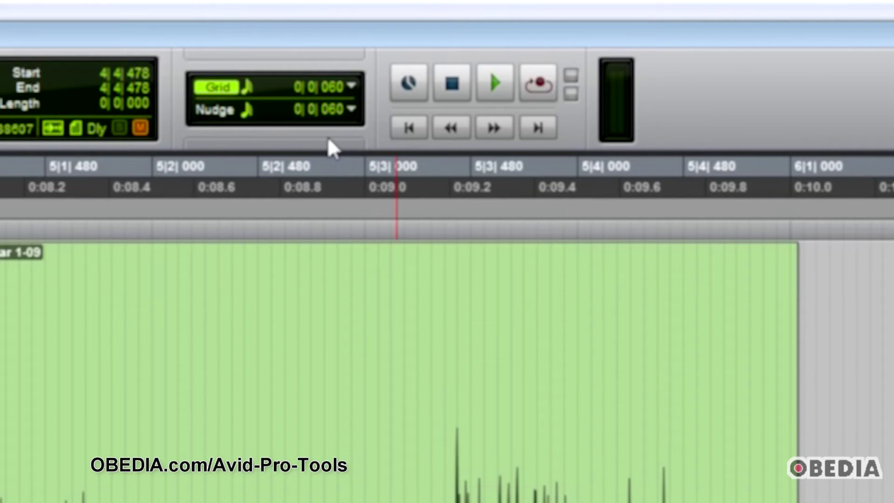
Select the whole clip and nudge it so it starts at 5|1|112, then place the cursor at 5|2|634
{"action": "left_click", "coordinate": [350, 109]}
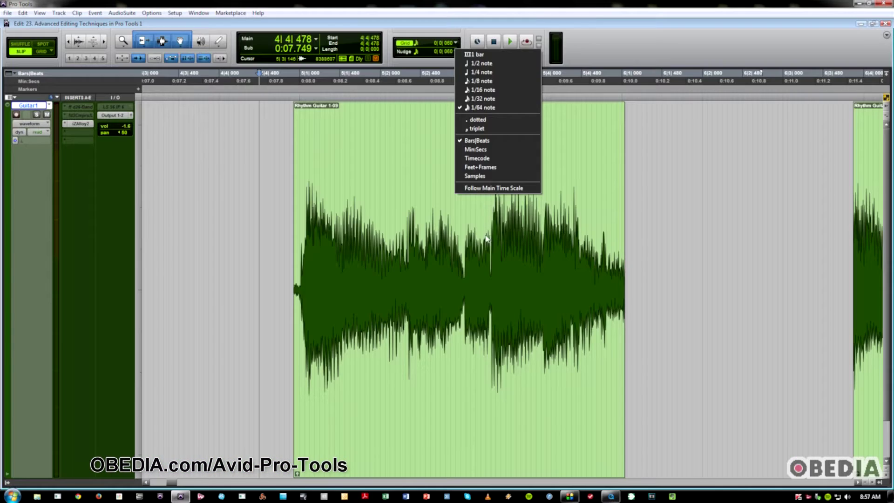
{"action": "left_click", "coordinate": [487, 248]}
{"action": "double_click", "coordinate": [488, 248]}
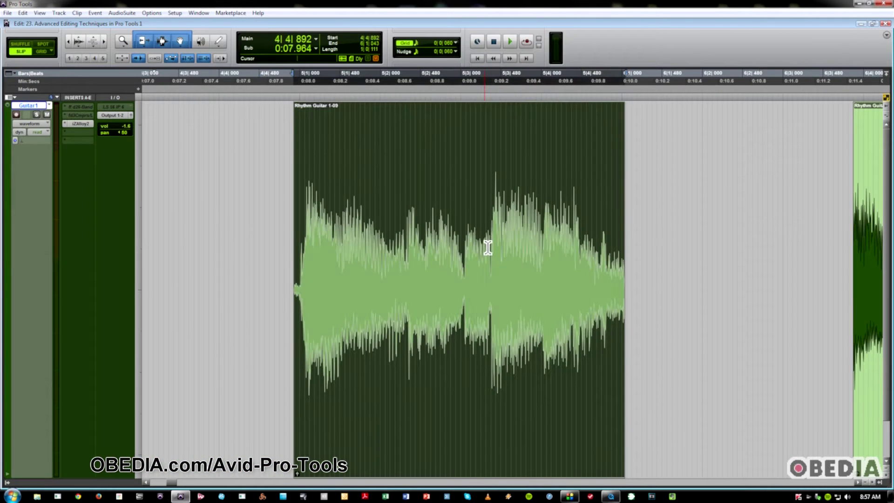
{"action": "key", "text": "KP_Add"}
{"action": "key", "text": "KP_Add"}
{"action": "key", "text": "KP_Add"}
{"action": "key", "text": "KP_Add"}
{"action": "key", "text": "KP_Add"}
{"action": "key", "text": "KP_Add"}
{"action": "key", "text": "KP_Subtract"}
{"action": "key", "text": "KP_Subtract"}
{"action": "key", "text": "KP_Subtract"}
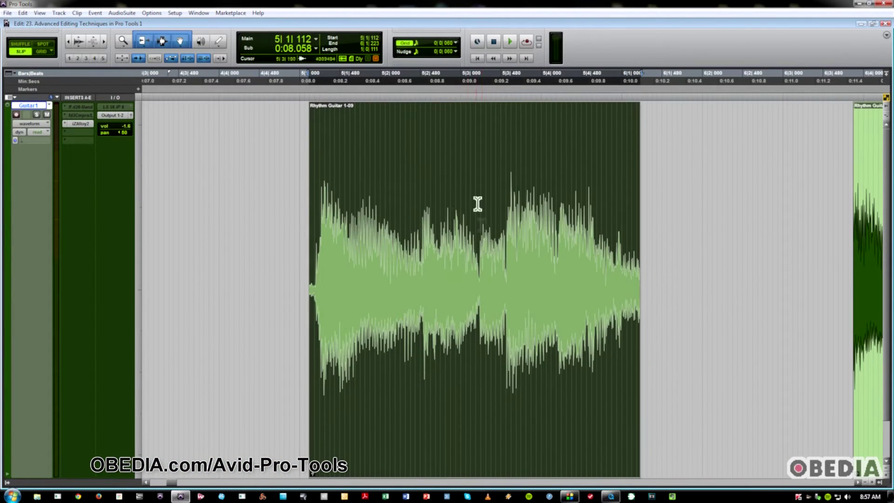
{"action": "left_click", "coordinate": [455, 51]}
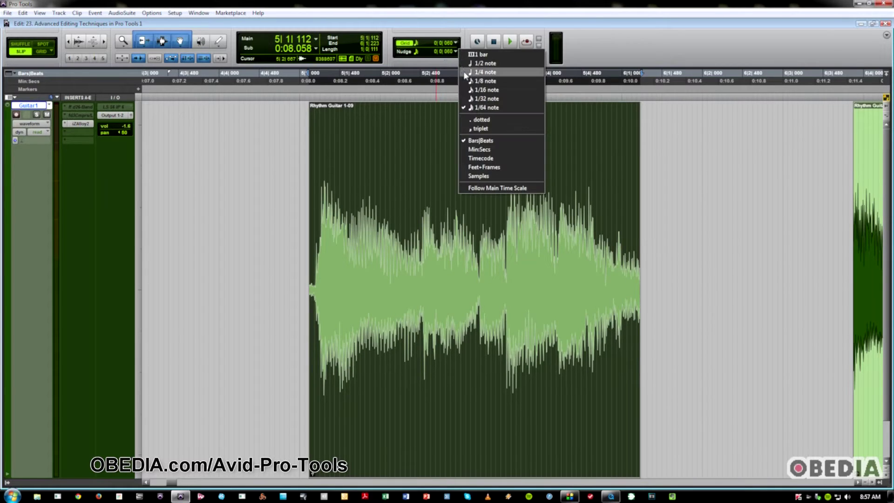
{"action": "left_click", "coordinate": [433, 100]}
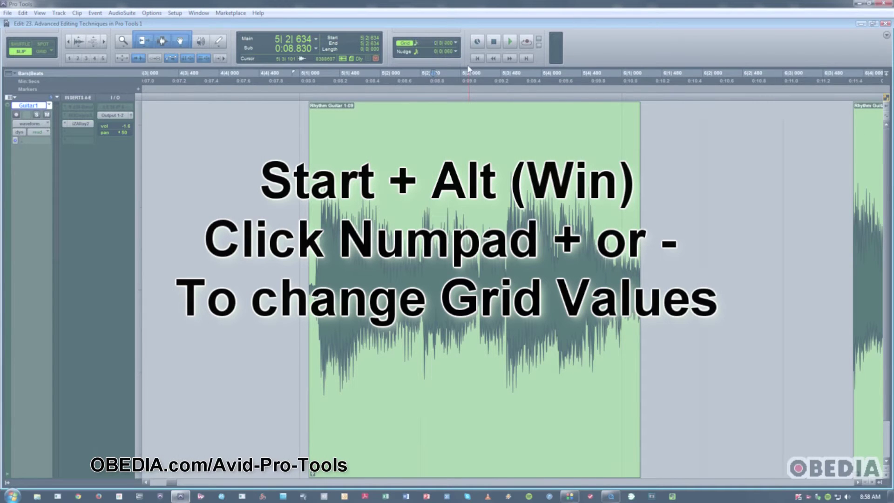
{"action": "key", "text": "super+alt+KP_Subtract"}
{"action": "key", "text": "super+alt+KP_Subtract"}
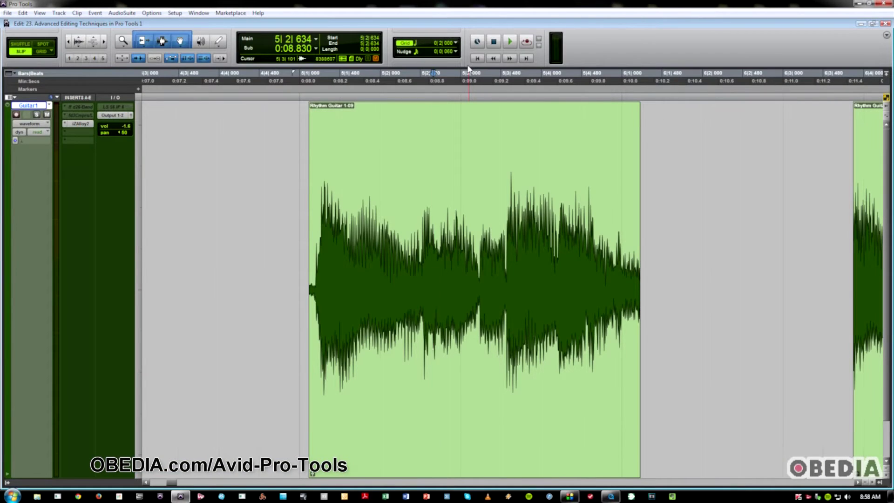
{"action": "key", "text": "super+alt+KP_Subtract"}
{"action": "key", "text": "super+alt+KP_Subtract"}
{"action": "key", "text": "super+alt+KP_Subtract"}
{"action": "key", "text": "super+alt+KP_Subtract"}
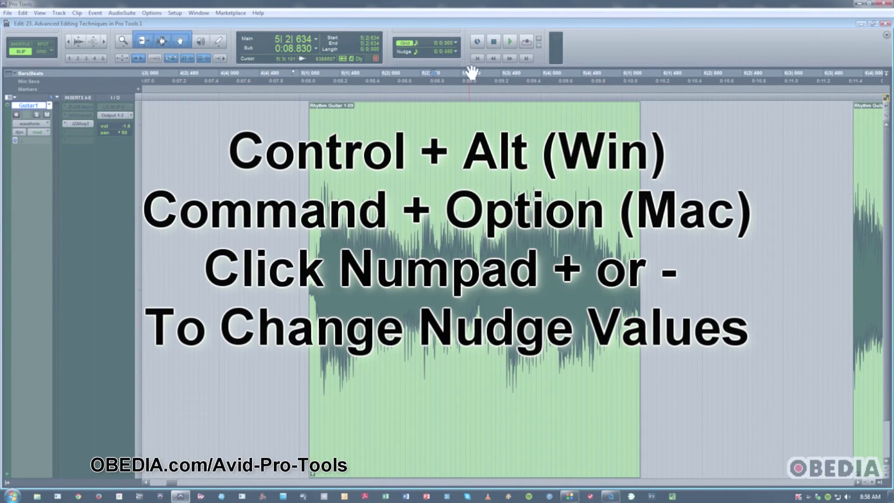
{"action": "key", "text": "ctrl+alt+KP_Subtract"}
{"action": "key", "text": "ctrl+alt+KP_Subtract"}
{"action": "key", "text": "ctrl+alt+KP_Subtract"}
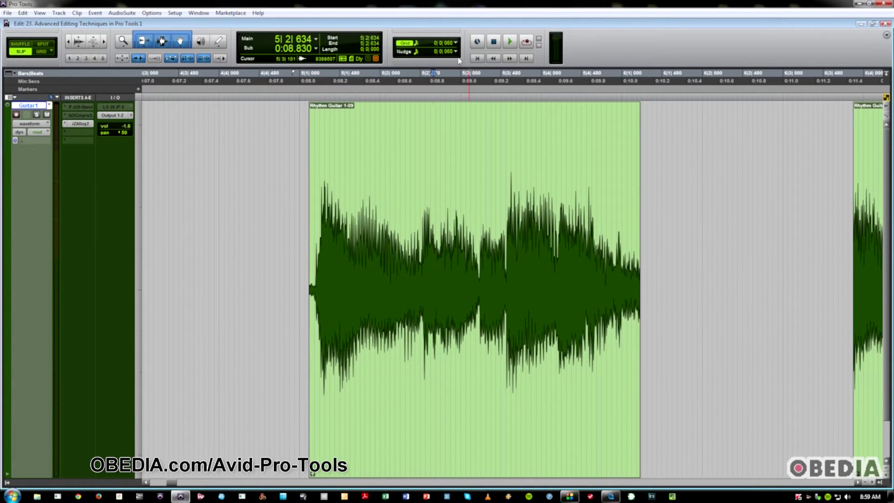
Select from the clip's first transient at 5|1|112 to 5|2|706
{"action": "left_click", "coordinate": [307, 216]}
{"action": "key", "text": "Tab"}
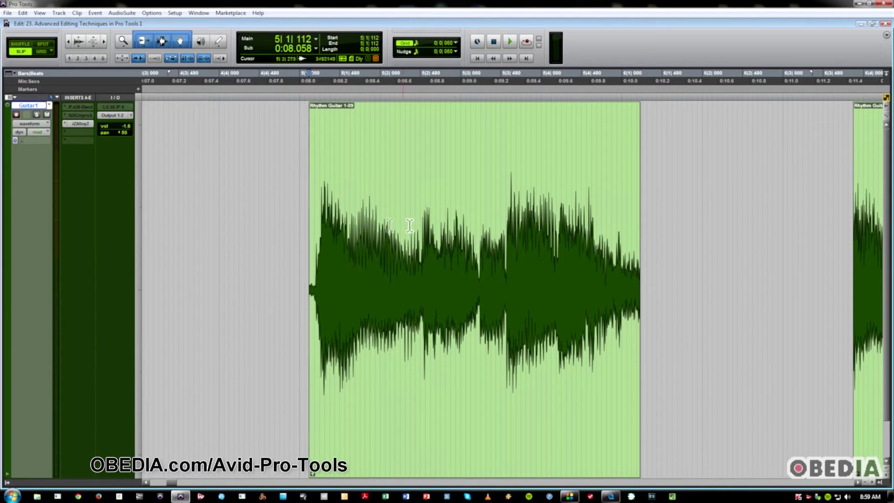
{"action": "left_click", "coordinate": [440, 221]}
{"action": "key", "text": "ctrl+shift+Tab"}
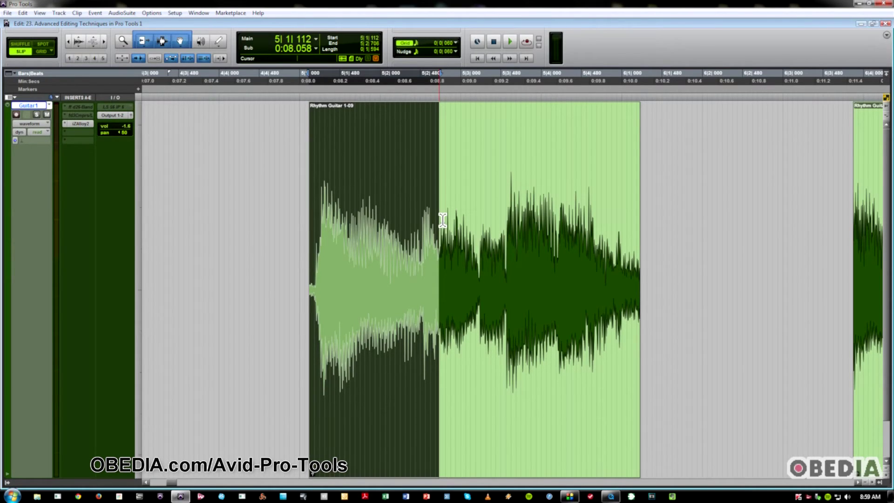
Nudge the selection's start edge back and forth with Shift+Alt, ending at 5|1|772
{"action": "key", "text": "shift+alt+KP_Subtract"}
{"action": "key", "text": "shift+alt+KP_Add"}
{"action": "key", "text": "shift+alt+KP_Add"}
{"action": "key", "text": "shift+alt+KP_Add"}
{"action": "key", "text": "shift+alt+KP_Add"}
{"action": "key", "text": "shift+alt+KP_Add"}
{"action": "key", "text": "shift+alt+KP_Add"}
{"action": "key", "text": "shift+alt+KP_Add"}
{"action": "key", "text": "shift+alt+KP_Add"}
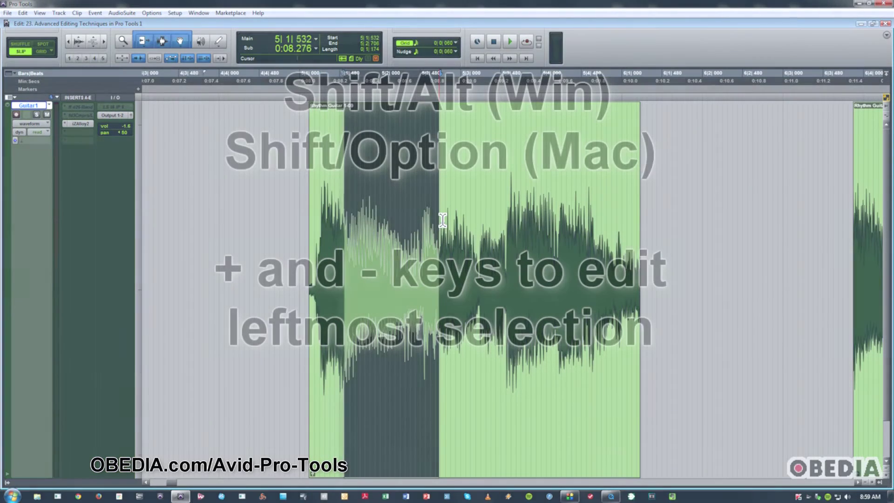
{"action": "key", "text": "shift+alt+KP_Subtract"}
{"action": "key", "text": "shift+alt+KP_Subtract"}
{"action": "key", "text": "shift+alt+KP_Subtract"}
{"action": "key", "text": "shift+alt+KP_Subtract"}
{"action": "key", "text": "shift+alt+KP_Subtract"}
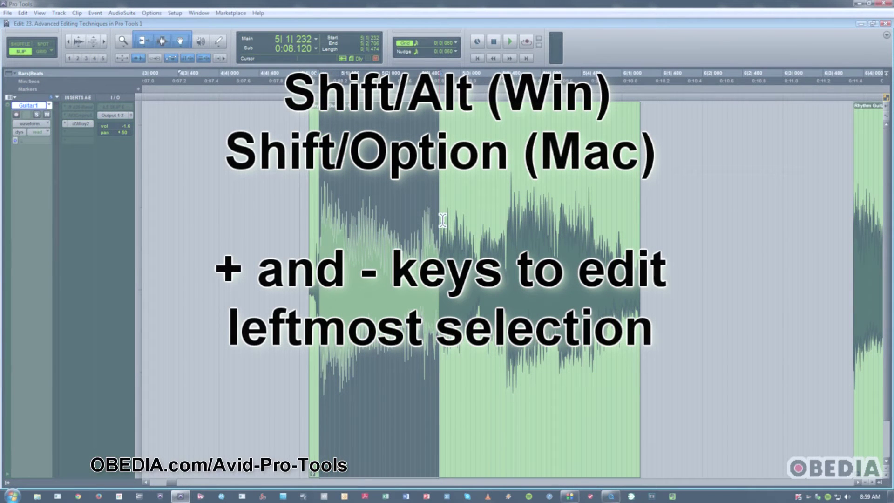
{"action": "key", "text": "shift+alt+KP_Subtract"}
{"action": "key", "text": "shift+alt+KP_Subtract"}
{"action": "key", "text": "shift+alt+KP_Add"}
{"action": "key", "text": "shift+alt+KP_Add"}
{"action": "key", "text": "shift+alt+KP_Add"}
{"action": "key", "text": "shift+alt+KP_Subtract"}
{"action": "key", "text": "shift+alt+KP_Subtract"}
{"action": "key", "text": "shift+alt+KP_Subtract"}
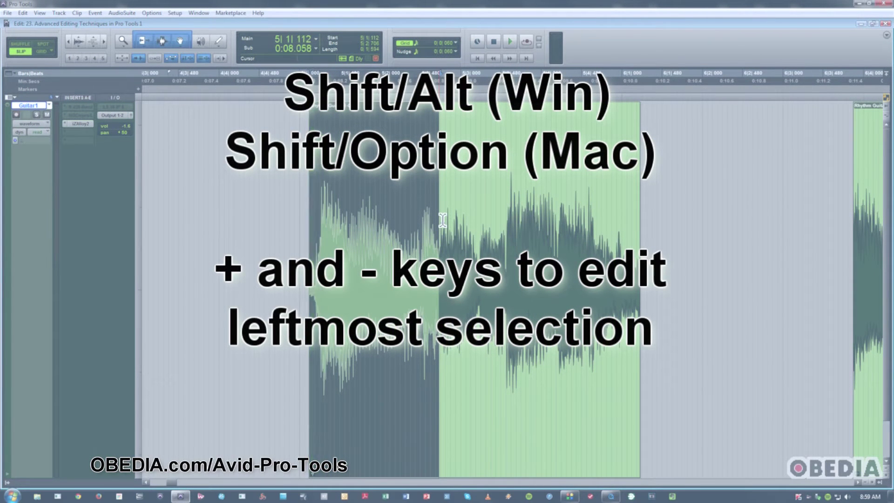
{"action": "key", "text": "shift+alt+KP_Add"}
{"action": "key", "text": "shift+alt+KP_Add"}
{"action": "key", "text": "shift+alt+KP_Add"}
{"action": "key", "text": "shift+alt+KP_Add"}
{"action": "key", "text": "shift+alt+KP_Add"}
{"action": "key", "text": "shift+alt+KP_Add"}
{"action": "key", "text": "shift+alt+KP_Add"}
{"action": "key", "text": "shift+alt+KP_Add"}
{"action": "key", "text": "shift+alt+KP_Add"}
{"action": "key", "text": "shift+alt+KP_Add"}
{"action": "key", "text": "shift+alt+KP_Add"}
{"action": "key", "text": "shift+alt+KP_Add"}
{"action": "key", "text": "shift+alt+KP_Subtract"}
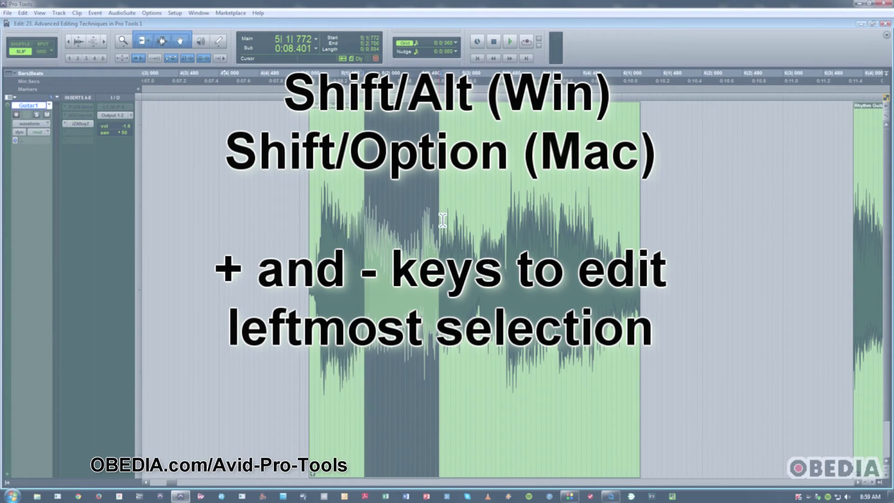
{"action": "key", "text": "shift+alt+KP_Subtract"}
{"action": "key", "text": "shift+alt+KP_Subtract"}
{"action": "key", "text": "shift+alt+KP_Subtract"}
{"action": "key", "text": "shift+alt+KP_Subtract"}
{"action": "key", "text": "shift+alt+KP_Subtract"}
{"action": "key", "text": "shift+alt+KP_Subtract"}
{"action": "key", "text": "shift+alt+KP_Subtract"}
{"action": "key", "text": "shift+alt+KP_Subtract"}
{"action": "key", "text": "shift+alt+KP_Subtract"}
{"action": "key", "text": "shift+alt+KP_Subtract"}
{"action": "key", "text": "shift+alt+KP_Subtract"}
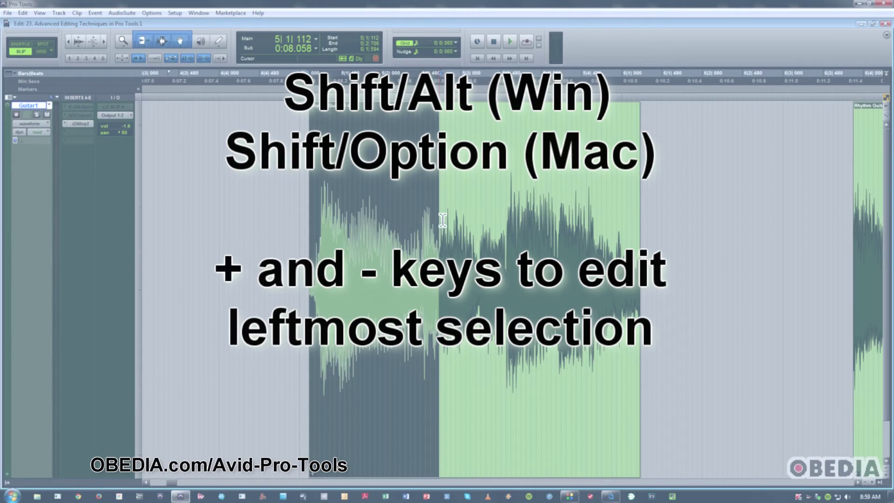
{"action": "key", "text": "ctrl+shift+KP_Add"}
{"action": "key", "text": "ctrl+shift+KP_Add"}
{"action": "key", "text": "ctrl+shift+KP_Add"}
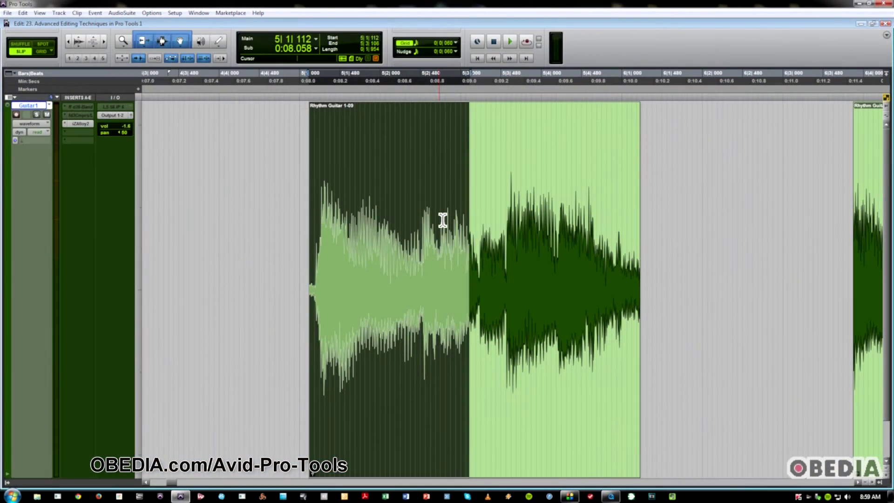
{"action": "key", "text": "ctrl+shift+KP_Add"}
{"action": "key", "text": "ctrl+shift+KP_Add"}
{"action": "key", "text": "ctrl+shift+KP_Subtract"}
{"action": "key", "text": "ctrl+shift+KP_Subtract"}
{"action": "key", "text": "ctrl+shift+KP_Subtract"}
{"action": "key", "text": "ctrl+shift+KP_Subtract"}
{"action": "key", "text": "ctrl+shift+KP_Add"}
{"action": "key", "text": "ctrl+shift+KP_Add"}
{"action": "key", "text": "ctrl+shift+KP_Add"}
{"action": "key", "text": "ctrl+shift+KP_Add"}
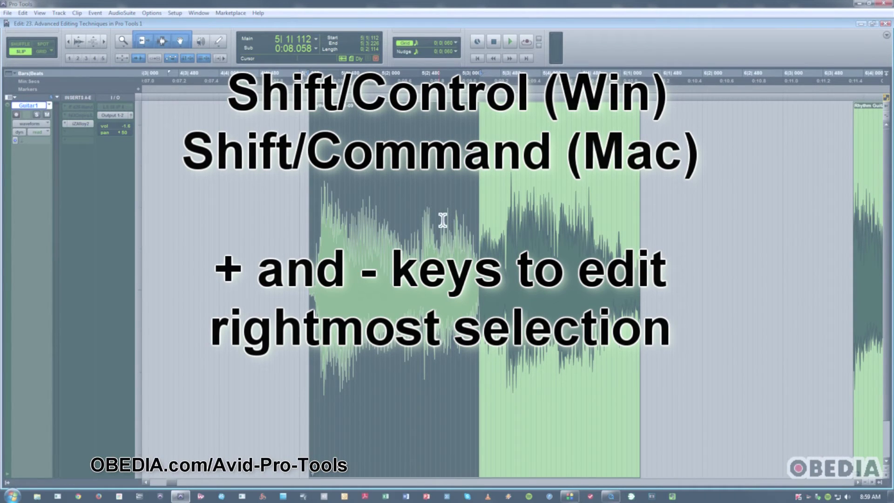
{"action": "key", "text": "Delete"}
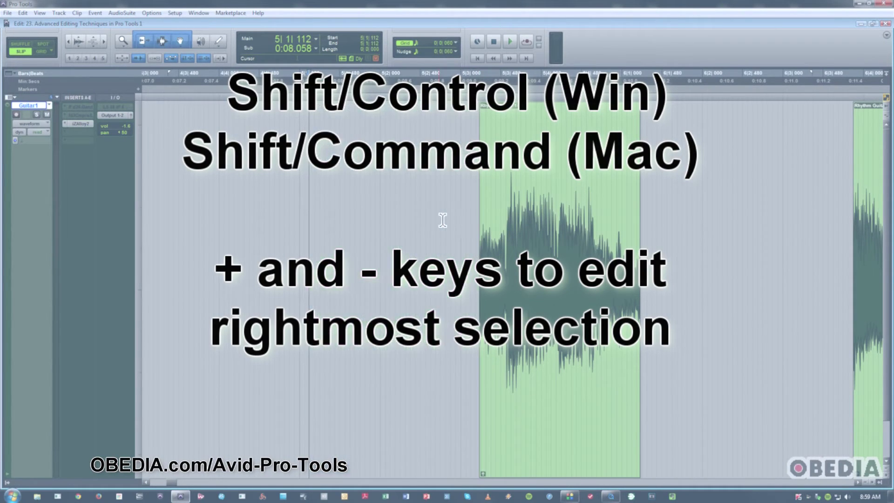
{"action": "key", "text": "ctrl+z"}
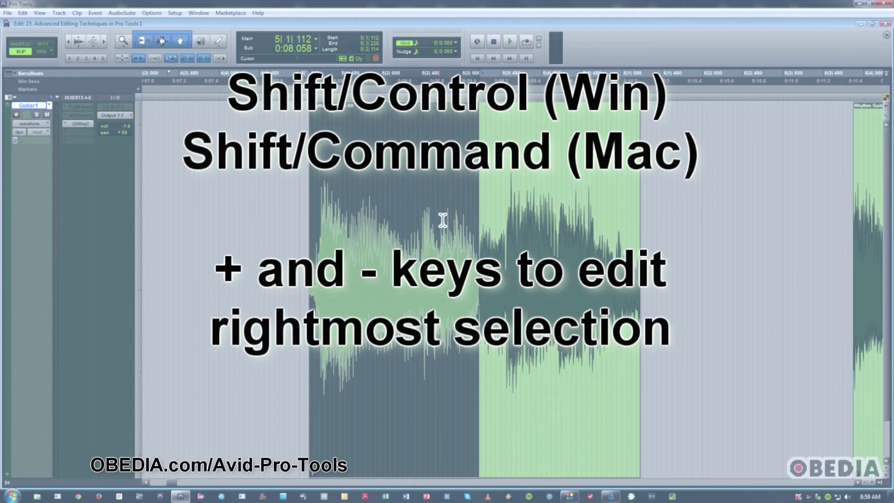
{"action": "key", "text": "ctrl+d"}
{"action": "key", "text": "ctrl+d"}
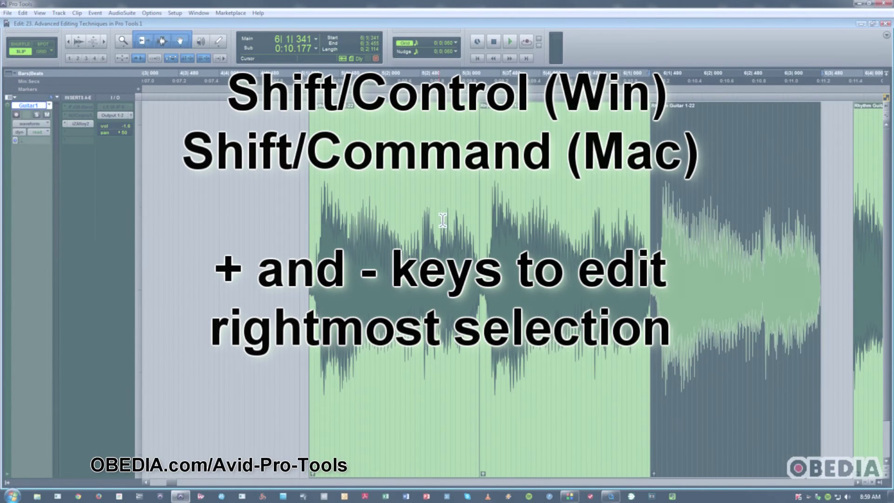
{"action": "key", "text": "ctrl+z"}
{"action": "key", "text": "ctrl+z"}
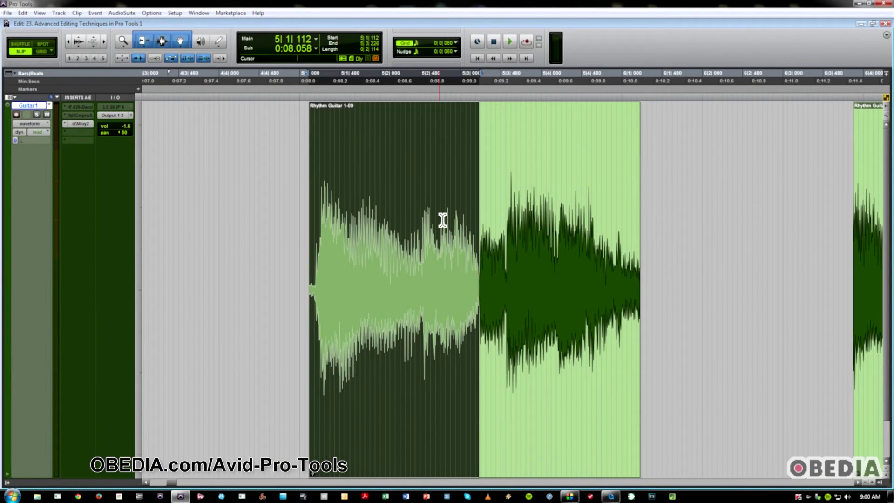
{"action": "key", "text": "ctrl+z"}
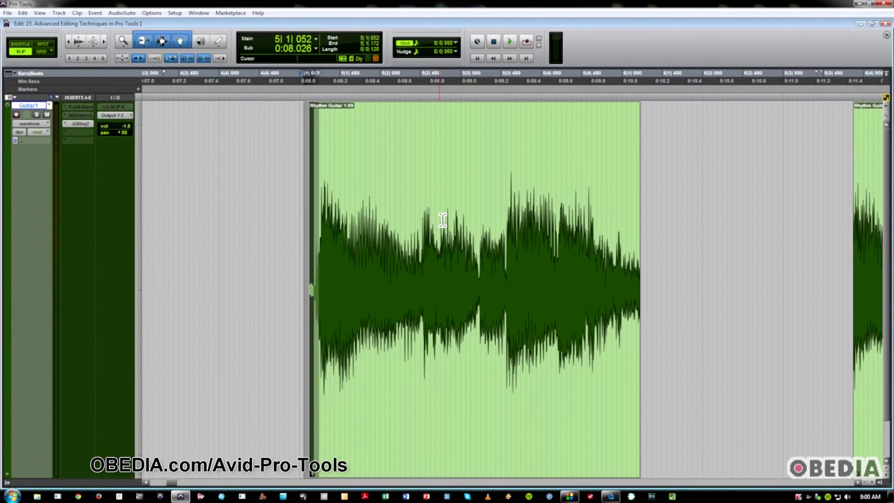
{"action": "key", "text": "ctrl+KP_Add"}
{"action": "key", "text": "ctrl+KP_Add"}
{"action": "key", "text": "ctrl+KP_Add"}
{"action": "key", "text": "ctrl+KP_Add"}
{"action": "key", "text": "ctrl+KP_Add"}
{"action": "key", "text": "ctrl+KP_Add"}
{"action": "key", "text": "ctrl+KP_Add"}
{"action": "key", "text": "ctrl+KP_Add"}
{"action": "key", "text": "ctrl+KP_Add"}
{"action": "key", "text": "ctrl+KP_Add"}
{"action": "key", "text": "ctrl+KP_Add"}
{"action": "key", "text": "ctrl+KP_Add"}
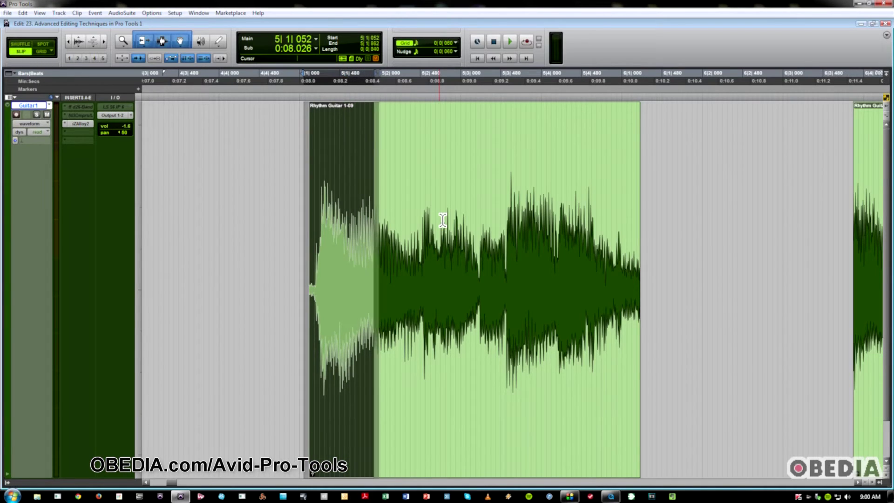
{"action": "key", "text": "shift+KP_Add"}
{"action": "key", "text": "shift+KP_Add"}
{"action": "key", "text": "shift+KP_Add"}
{"action": "key", "text": "Left"}
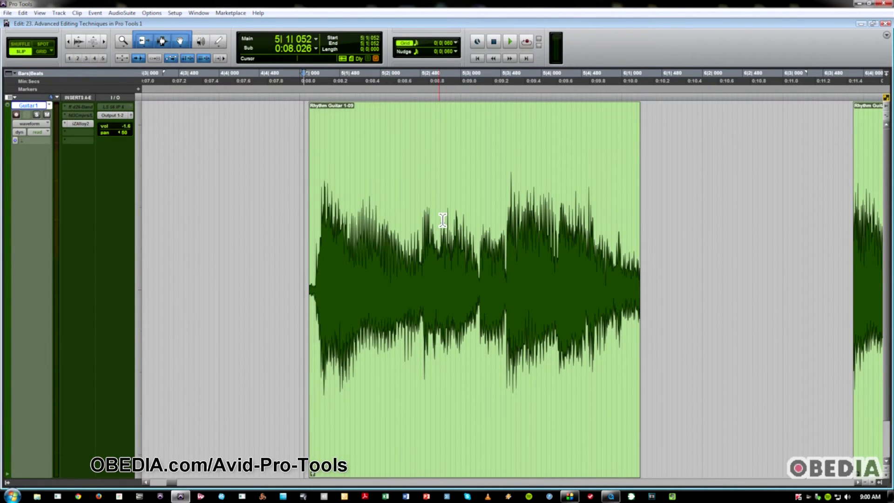
{"action": "key", "text": "KP_Add"}
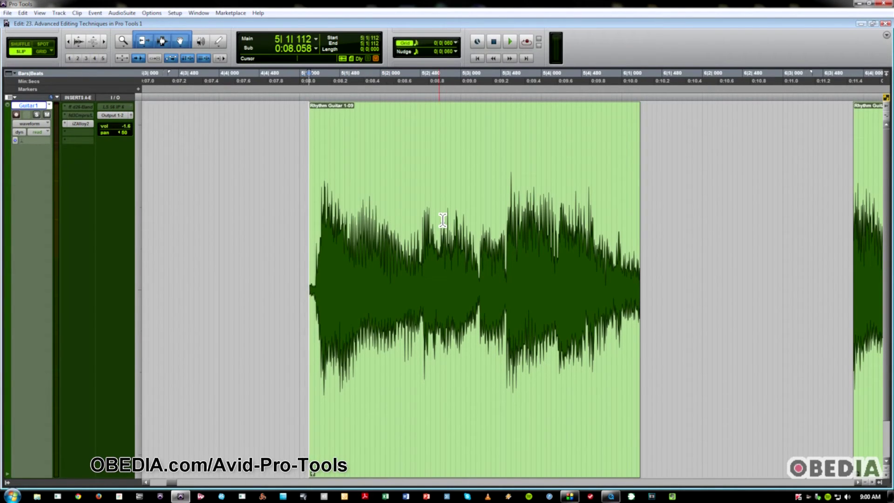
{"action": "key", "text": "shift+Tab"}
{"action": "key", "text": "shift+Tab"}
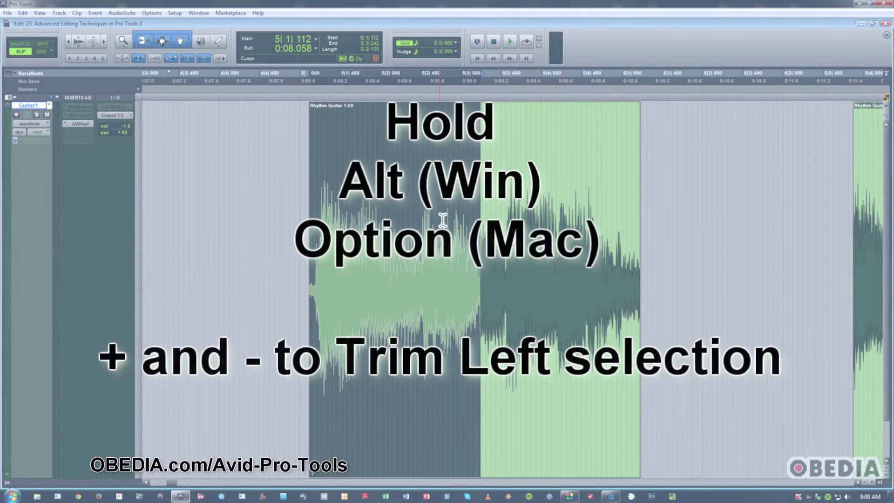
Trim the selection start by nudge steps with Alt, settling at 5|1|112
{"action": "key", "text": "alt+KP_Subtract"}
{"action": "key", "text": "alt+KP_Add"}
{"action": "key", "text": "alt+KP_Add"}
{"action": "key", "text": "alt+KP_Add"}
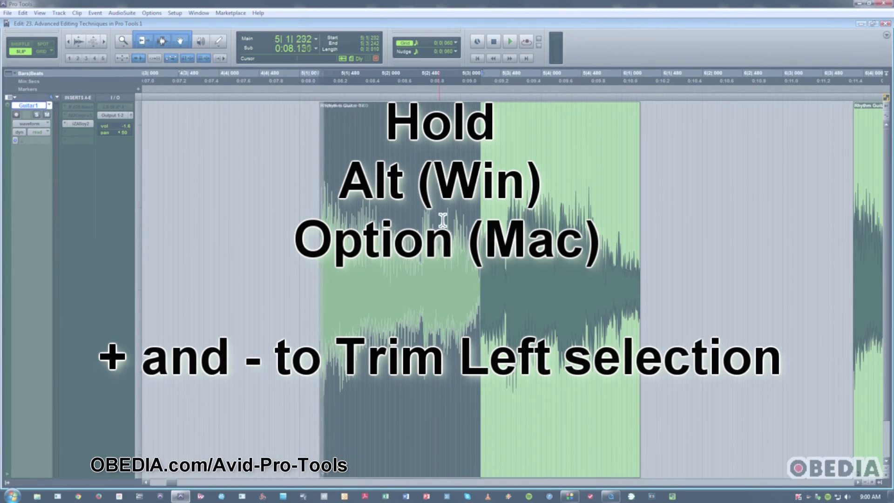
{"action": "key", "text": "alt+KP_Add"}
{"action": "key", "text": "alt+KP_Add"}
{"action": "key", "text": "alt+KP_Add"}
{"action": "key", "text": "alt+KP_Add"}
{"action": "key", "text": "alt+KP_Add"}
{"action": "key", "text": "alt+KP_Add"}
{"action": "key", "text": "alt+KP_Add"}
{"action": "key", "text": "alt+KP_Add"}
{"action": "key", "text": "alt+KP_Add"}
{"action": "key", "text": "alt+KP_Add"}
{"action": "key", "text": "alt+KP_Add"}
{"action": "key", "text": "alt+KP_Subtract"}
{"action": "key", "text": "alt+KP_Subtract"}
{"action": "key", "text": "alt+KP_Subtract"}
{"action": "key", "text": "alt+KP_Subtract"}
{"action": "key", "text": "alt+KP_Subtract"}
{"action": "key", "text": "alt+KP_Subtract"}
{"action": "key", "text": "alt+KP_Subtract"}
{"action": "key", "text": "alt+KP_Subtract"}
{"action": "key", "text": "alt+KP_Subtract"}
{"action": "key", "text": "alt+KP_Subtract"}
{"action": "key", "text": "alt+KP_Subtract"}
{"action": "key", "text": "alt+KP_Subtract"}
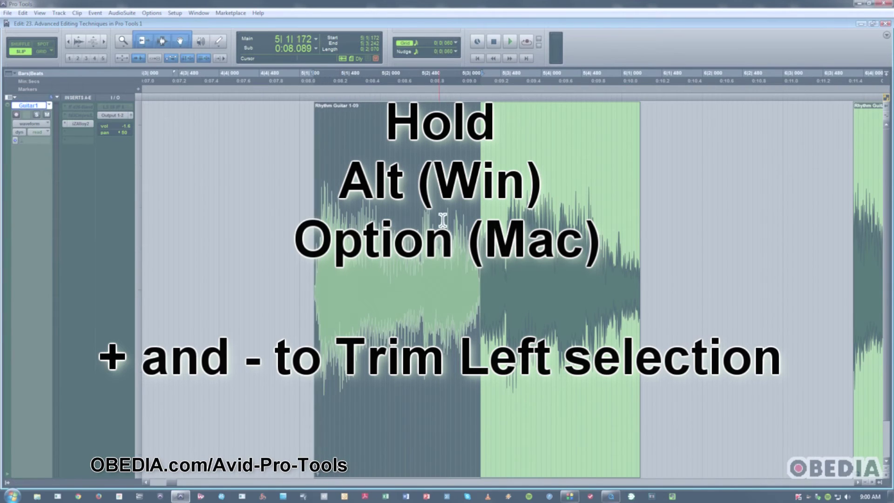
{"action": "key", "text": "alt+KP_Subtract"}
{"action": "key", "text": "alt+KP_Subtract"}
{"action": "key", "text": "alt+KP_Subtract"}
{"action": "key", "text": "alt+KP_Add"}
{"action": "key", "text": "alt+KP_Add"}
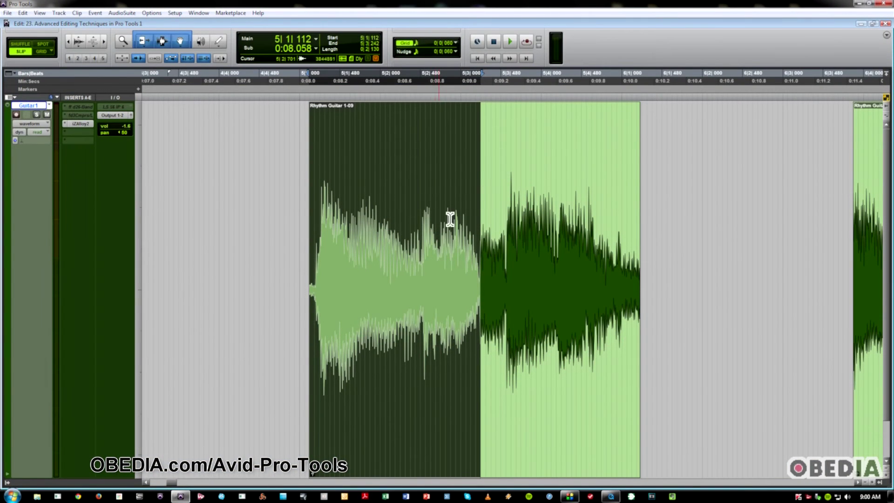
Select from 5|3|340 to the clip end, trim the end to 6|1|223, then select the whole clip
{"action": "left_click", "coordinate": [489, 240]}
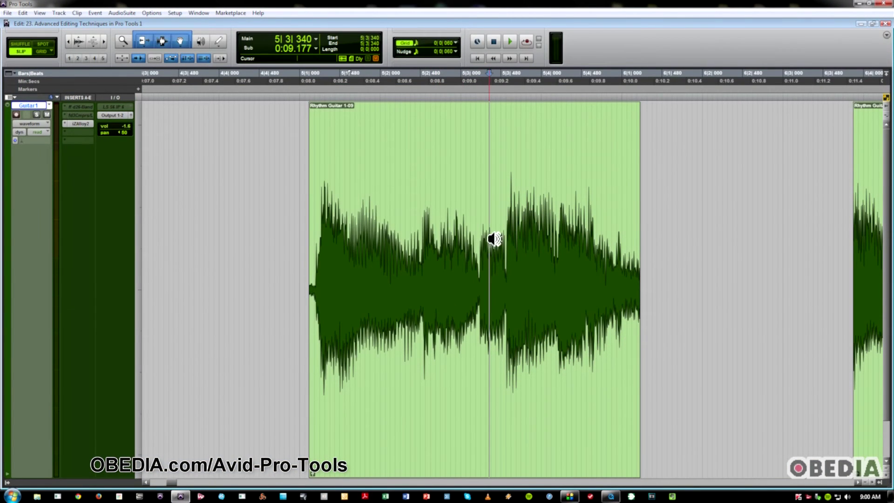
{"action": "key", "text": "shift+Tab"}
{"action": "key", "text": "ctrl+KP_Subtract"}
{"action": "key", "text": "ctrl+KP_Subtract"}
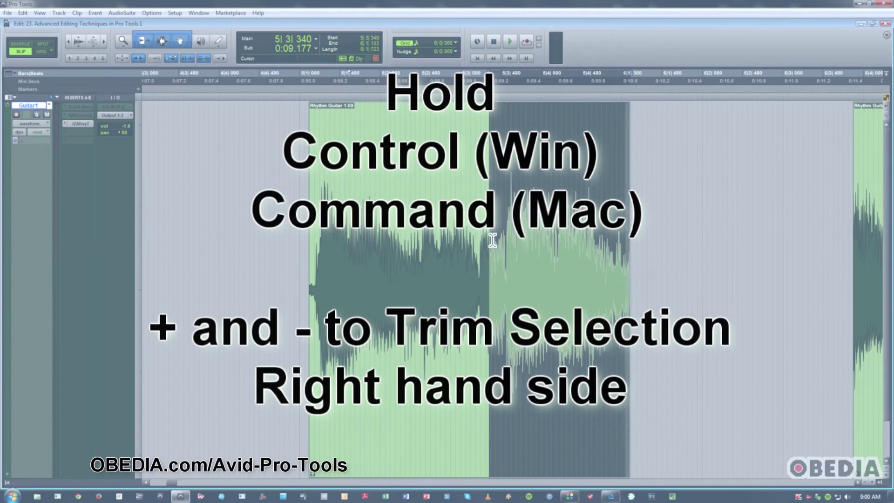
{"action": "key", "text": "ctrl+KP_Subtract"}
{"action": "key", "text": "ctrl+KP_Subtract"}
{"action": "key", "text": "ctrl+KP_Subtract"}
{"action": "key", "text": "ctrl+KP_Subtract"}
{"action": "key", "text": "ctrl+KP_Subtract"}
{"action": "key", "text": "ctrl+KP_Subtract"}
{"action": "key", "text": "ctrl+KP_Add"}
{"action": "key", "text": "ctrl+KP_Add"}
{"action": "key", "text": "ctrl+KP_Add"}
{"action": "key", "text": "ctrl+KP_Add"}
{"action": "key", "text": "ctrl+KP_Add"}
{"action": "key", "text": "ctrl+KP_Add"}
{"action": "key", "text": "ctrl+KP_Add"}
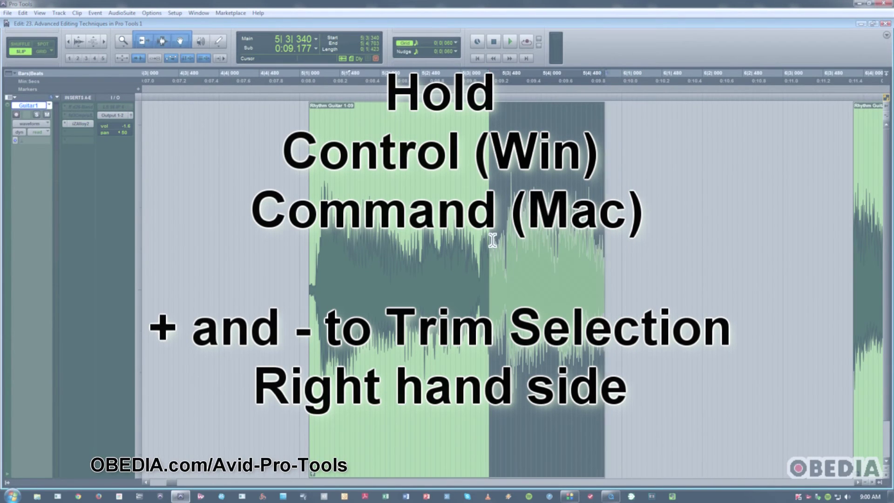
{"action": "key", "text": "ctrl+KP_Add"}
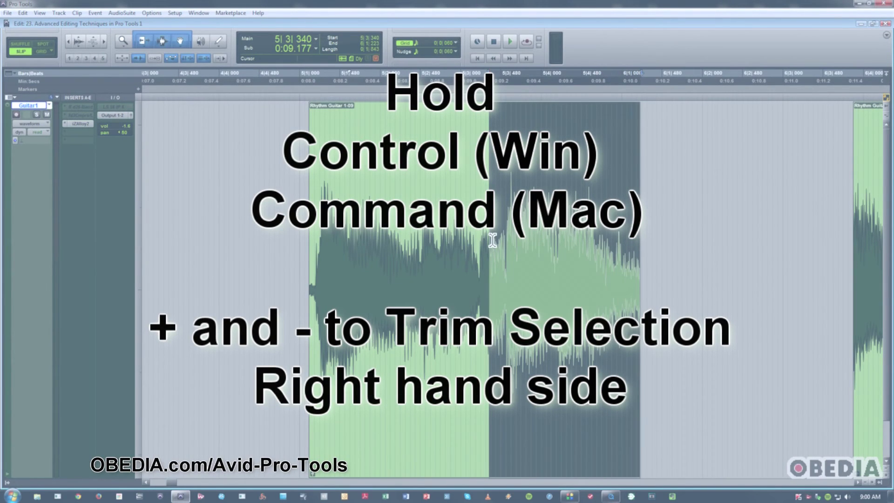
{"action": "double_click", "coordinate": [361, 244]}
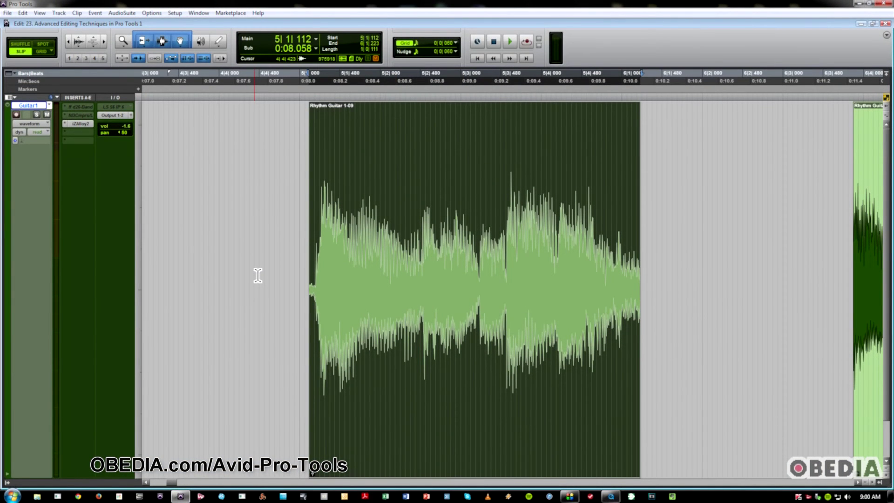
Trim the clip start to 5|1|172, then slip its audio right and back left inside the clip
{"action": "key", "text": "alt+KP_Add"}
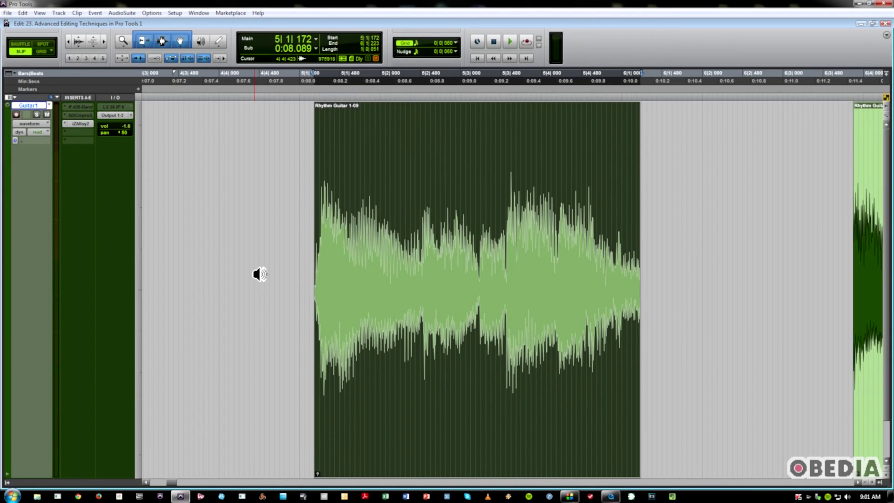
{"action": "key", "text": "super+KP_Add"}
{"action": "key", "text": "super+KP_Add"}
{"action": "key", "text": "super+KP_Add"}
{"action": "key", "text": "super+KP_Add"}
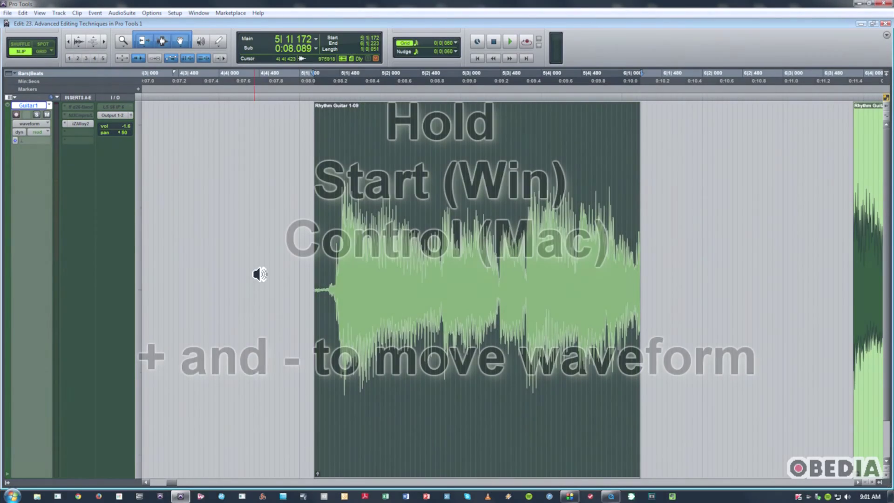
{"action": "key", "text": "super+KP_Add"}
{"action": "key", "text": "super+KP_Add"}
{"action": "key", "text": "super+KP_Add"}
{"action": "key", "text": "super+KP_Add"}
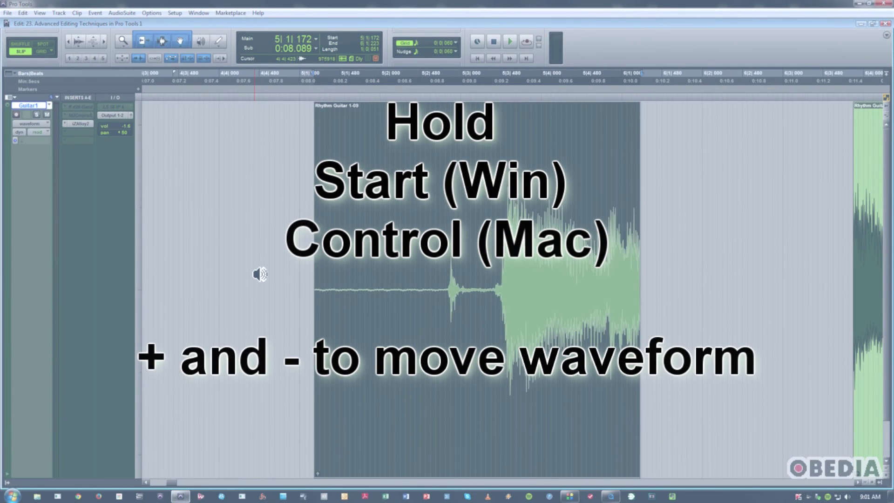
{"action": "key", "text": "super+KP_Subtract"}
{"action": "key", "text": "super+KP_Subtract"}
{"action": "key", "text": "super+KP_Subtract"}
{"action": "key", "text": "super+KP_Subtract"}
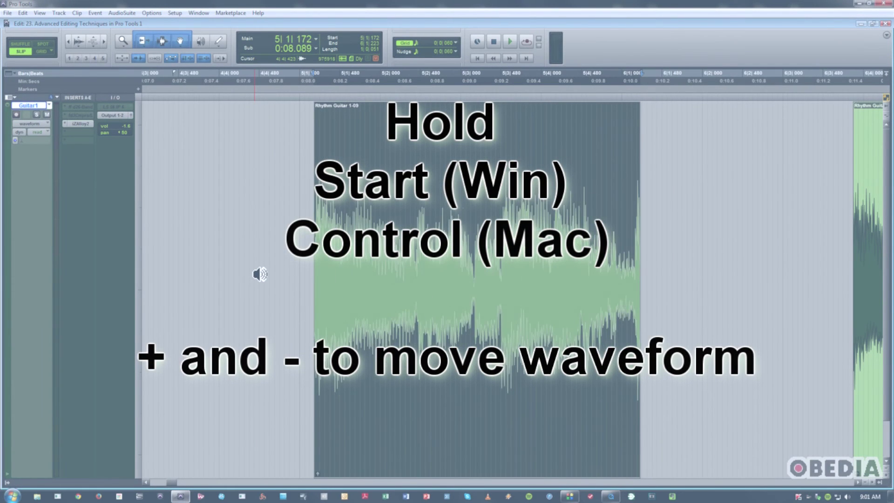